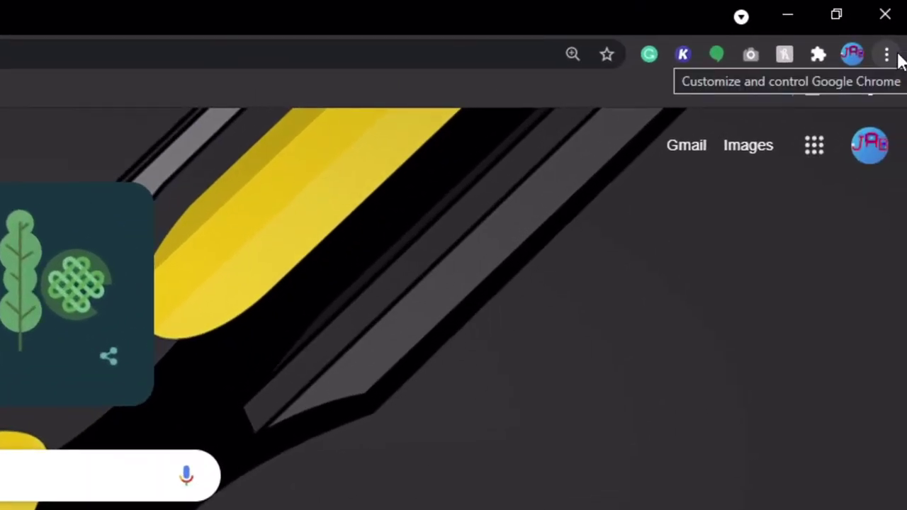
Step: Open Settings and turn off "Make searches and browsing better" under Sync and Google services
left_click(897, 24)
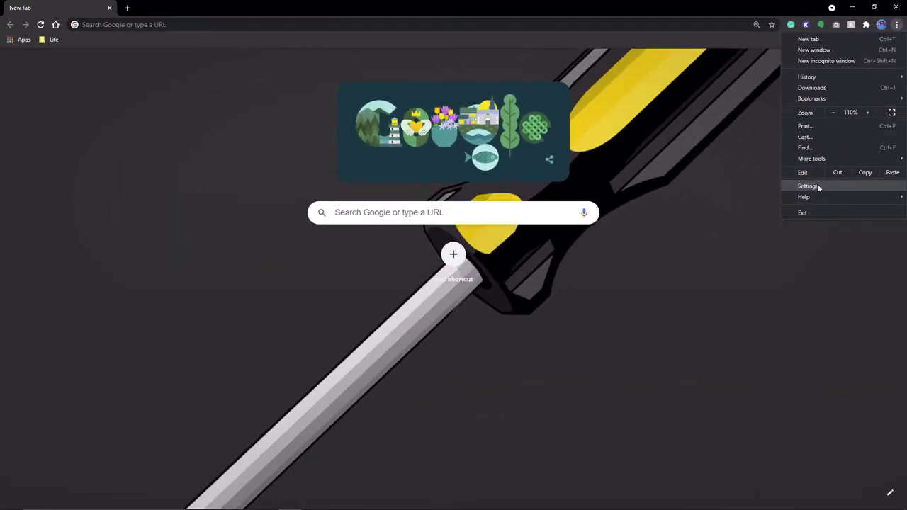
left_click(808, 186)
left_click(342, 157)
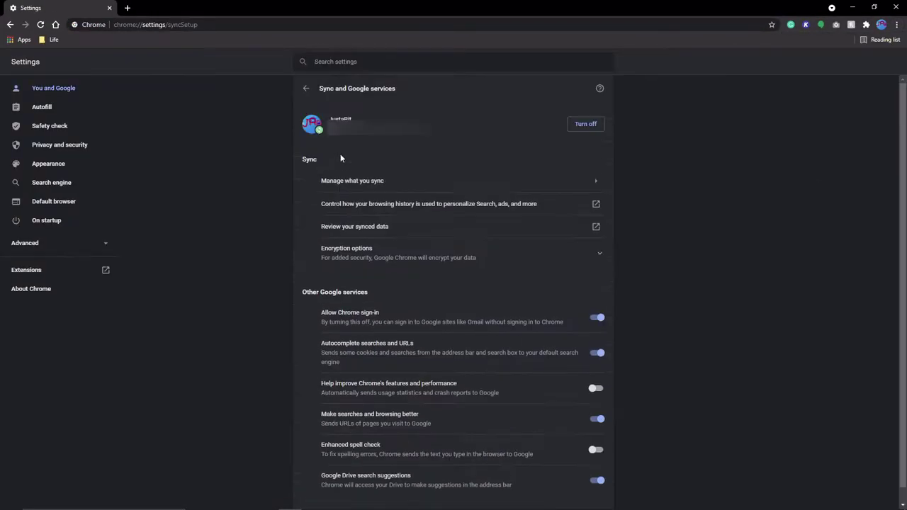
left_click(595, 419)
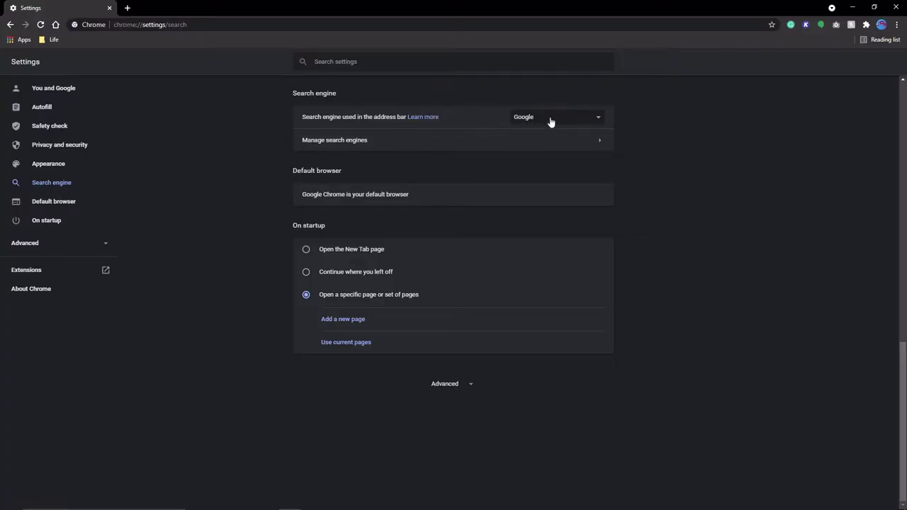
Step: Try choosing another search engine for the address bar, and open a new tab
left_click(550, 121)
left_click(523, 150)
left_click(128, 8)
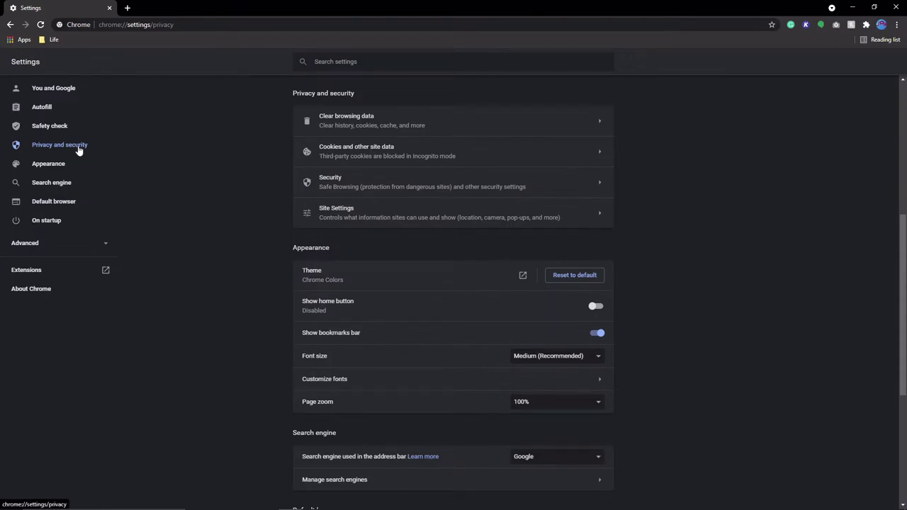
Step: Look through the "Cookies and other site data" and "Security" settings under Privacy and security
left_click(366, 151)
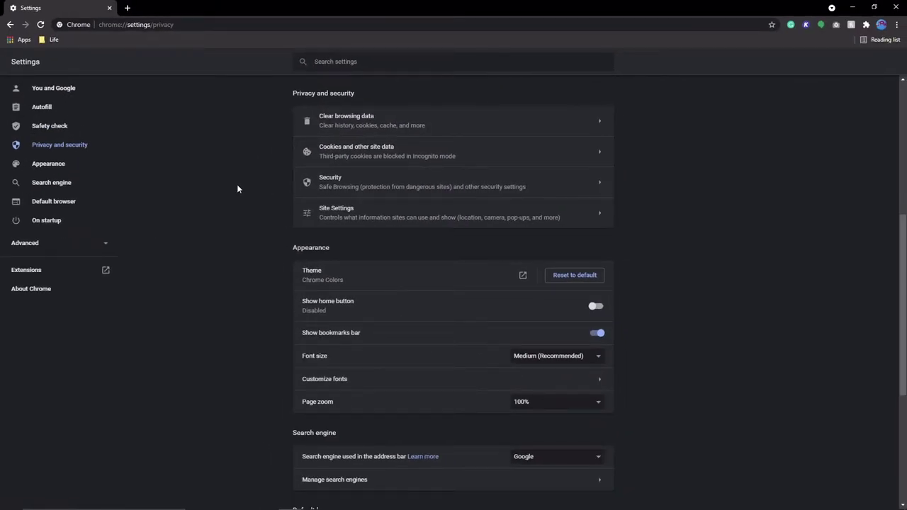
left_click(351, 182)
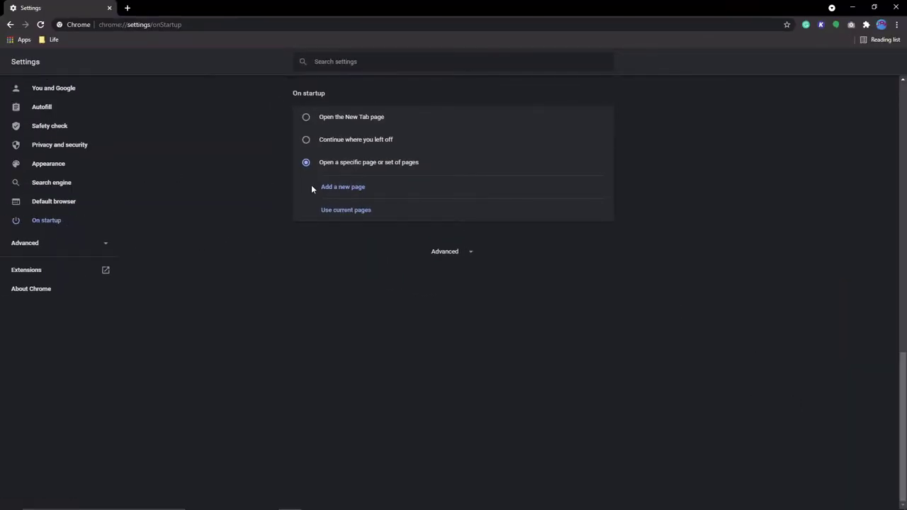
Step: Add a new page to the startup pages, using the copied URL as its site address
left_click(342, 194)
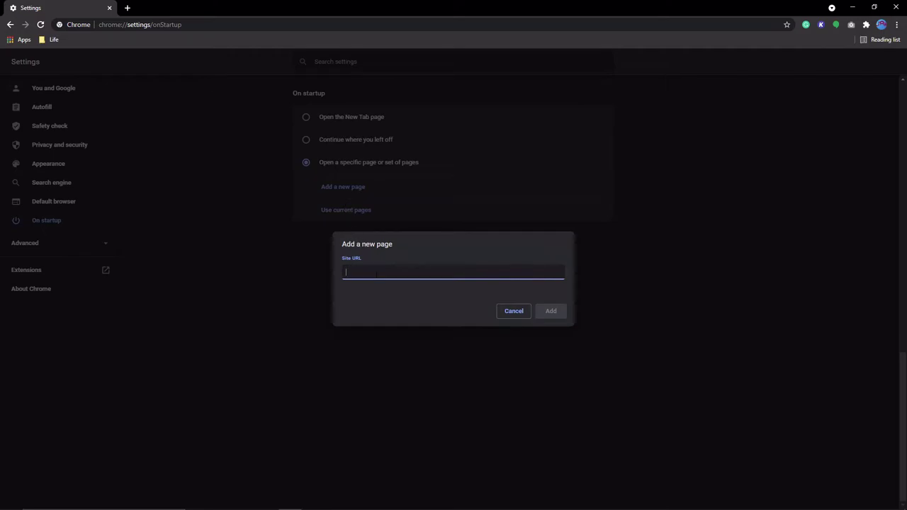
key("ctrl+v")
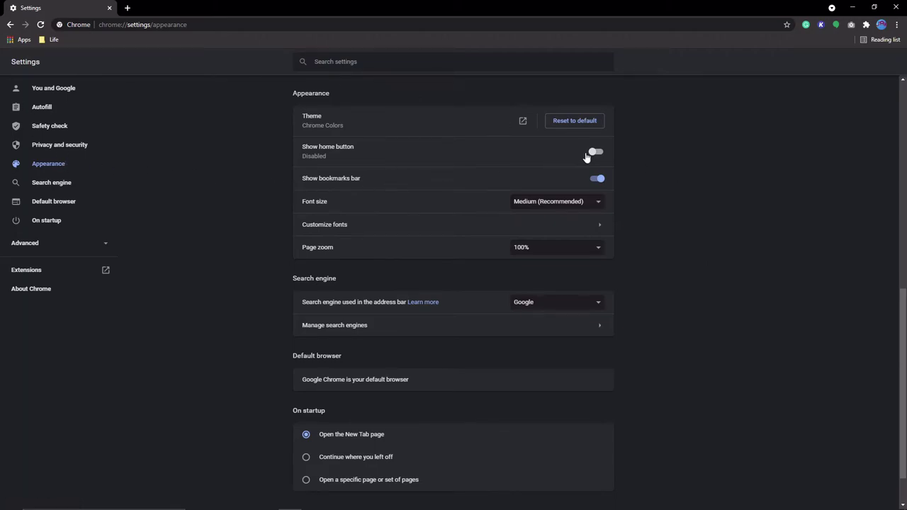
Step: Show the home button, replace its custom address with the copied URL, and open the home page
left_click(586, 155)
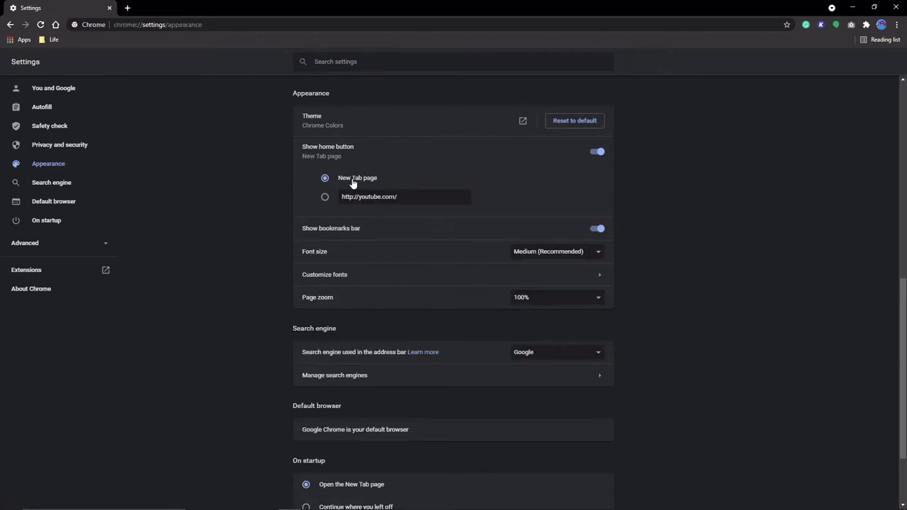
left_click(326, 197)
left_click_drag(422, 201, 339, 197)
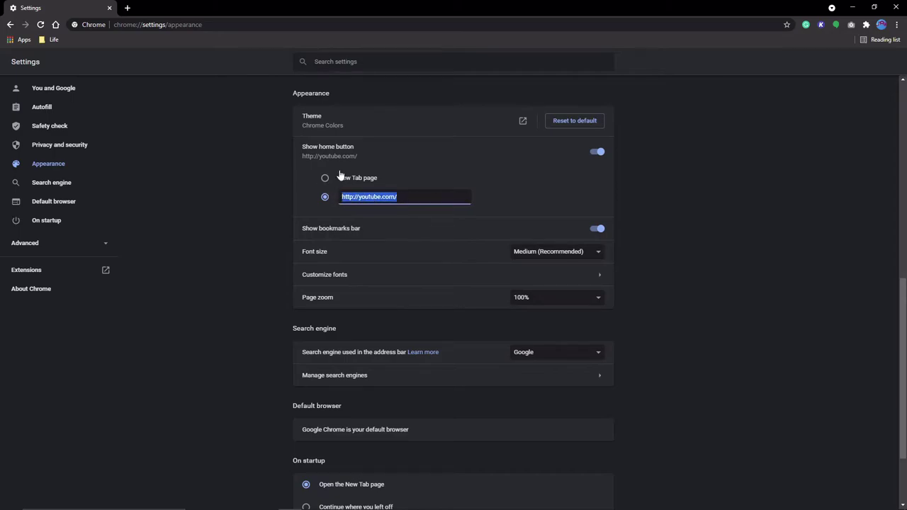
key("ctrl+v")
left_click(690, 212)
left_click(56, 24)
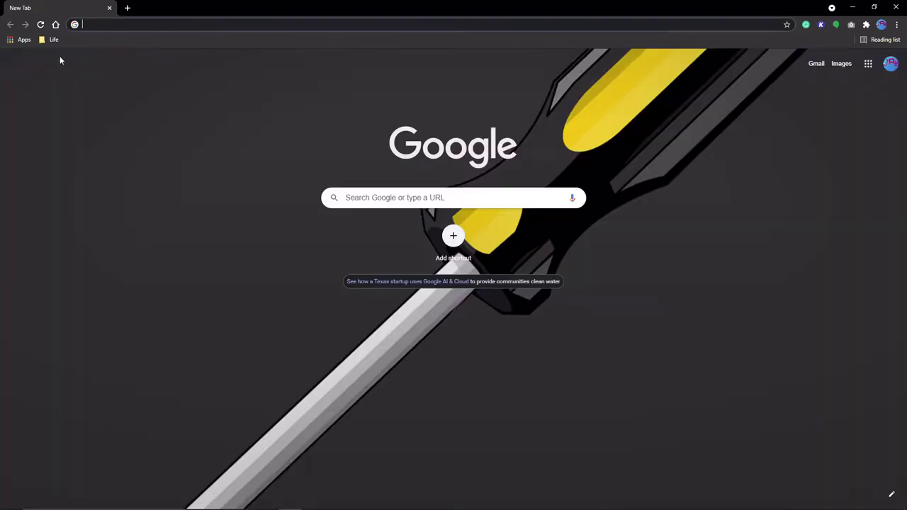
left_click(56, 25)
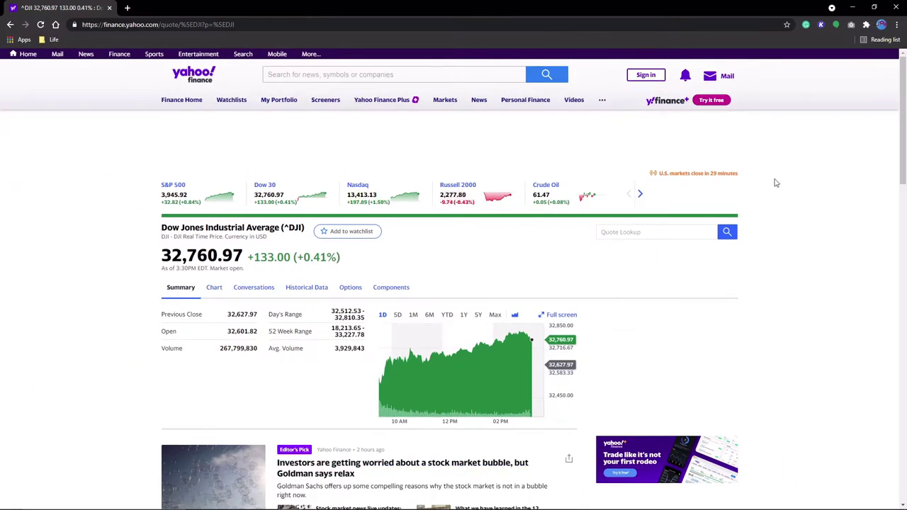
Step: Create a shortcut to the Yahoo Finance page, keeping the suggested name and leaving "Open as window" off
left_click(897, 24)
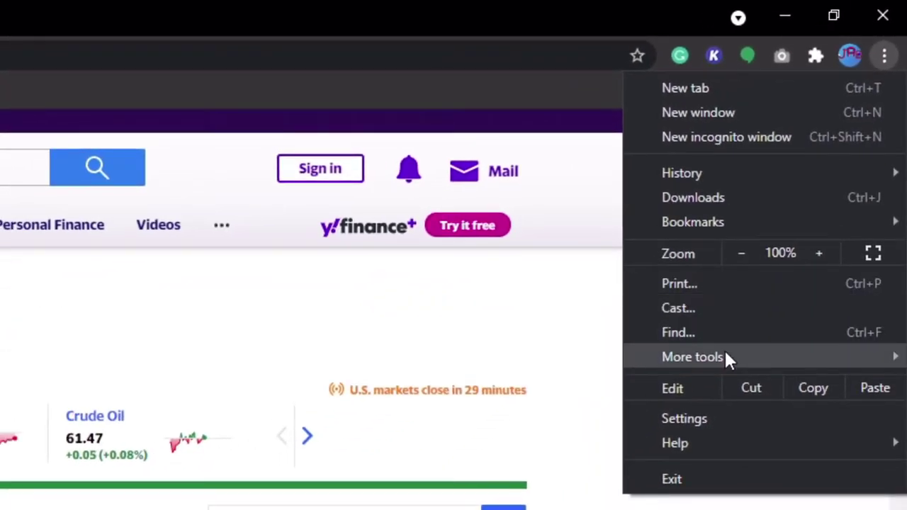
mouse_move(690, 436)
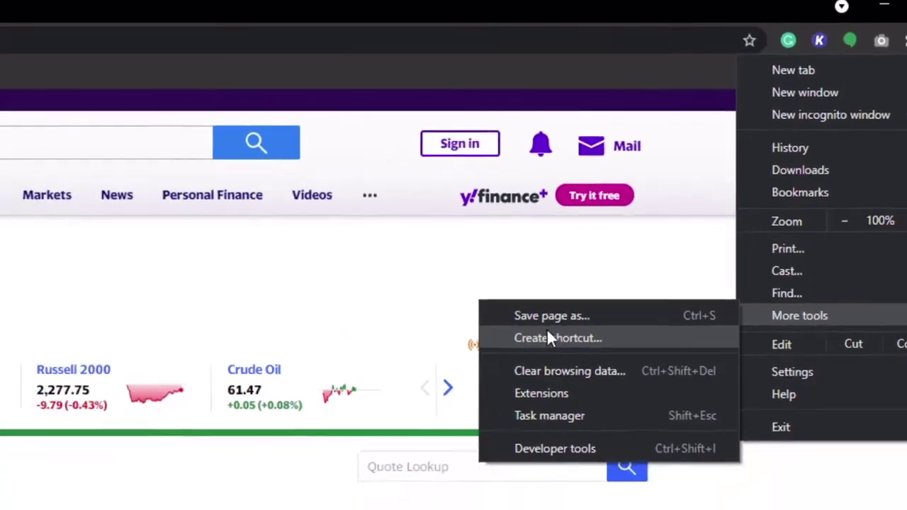
left_click(423, 383)
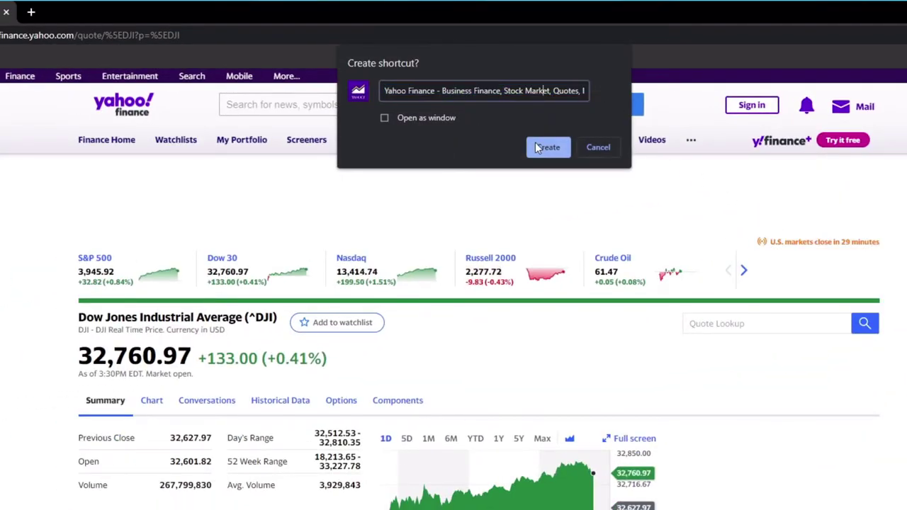
left_click(545, 147)
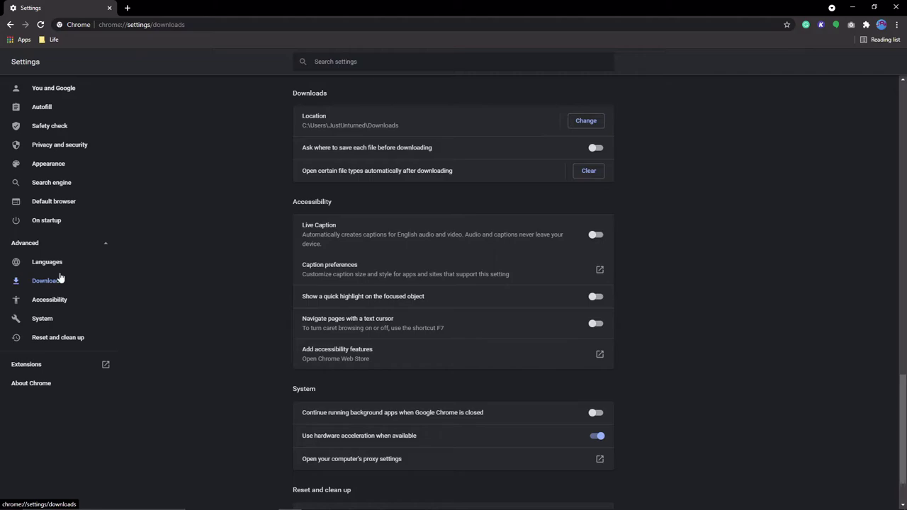
Step: Start changing the download location and browse to the drive TheHDD (D:)
left_click(587, 122)
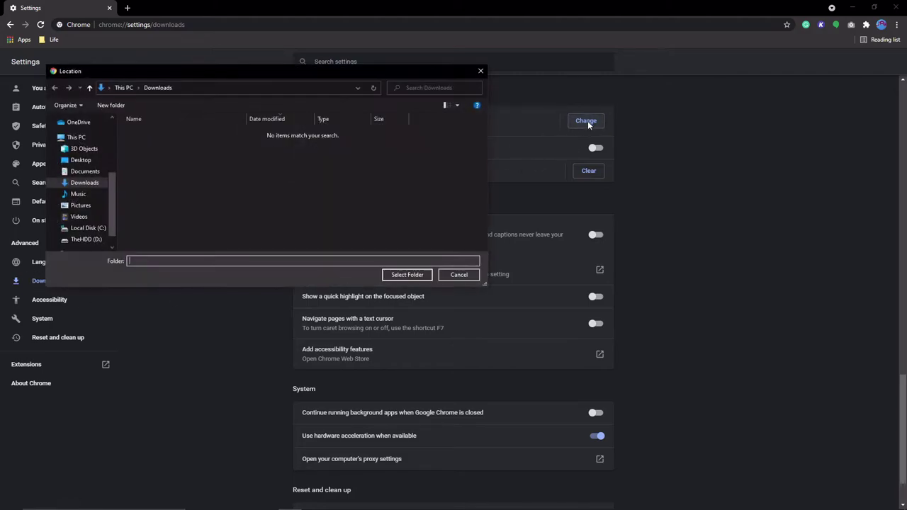
left_click(86, 239)
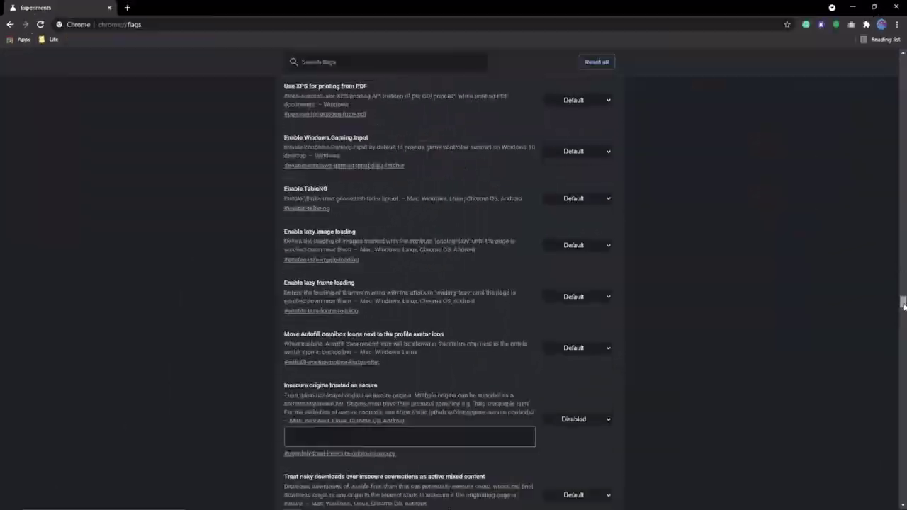
Step: Go to chrome://flags, search for "quie" and enable the "Quieter notification permission prompts" flag
scroll(904, 304, "down", 10)
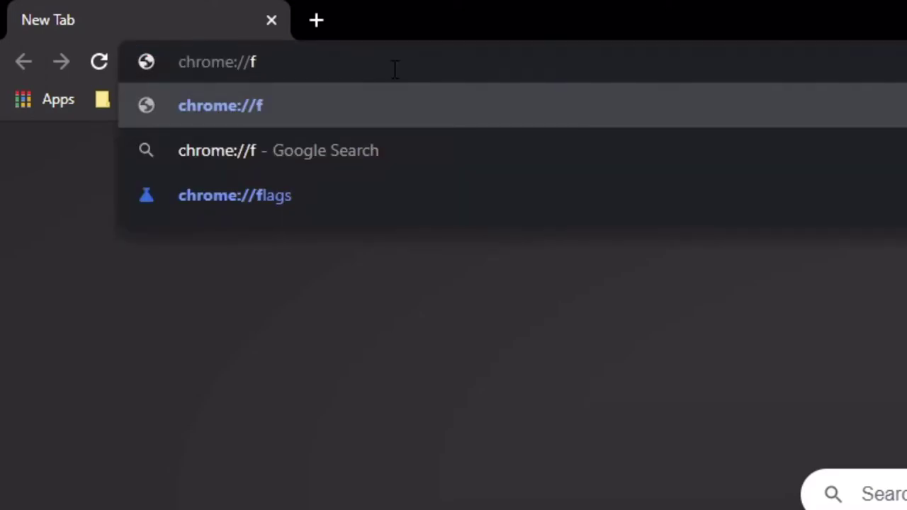
type("lags")
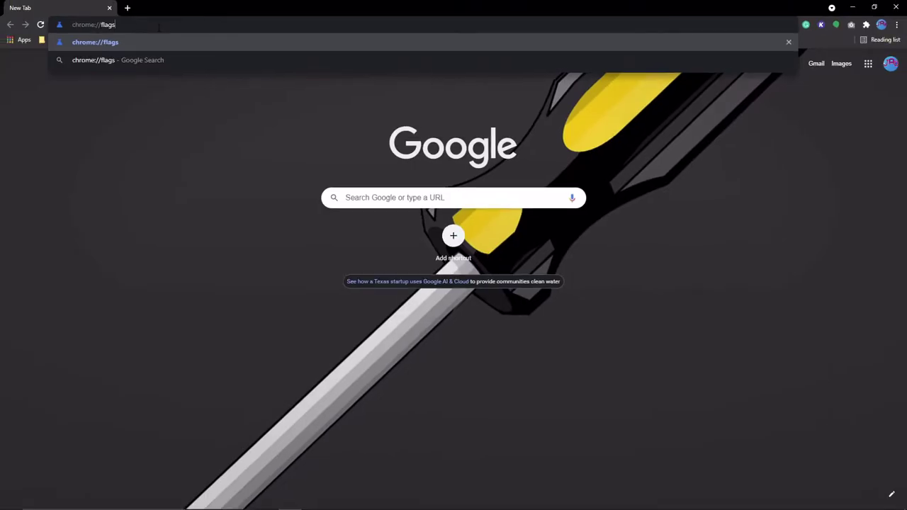
key("Return")
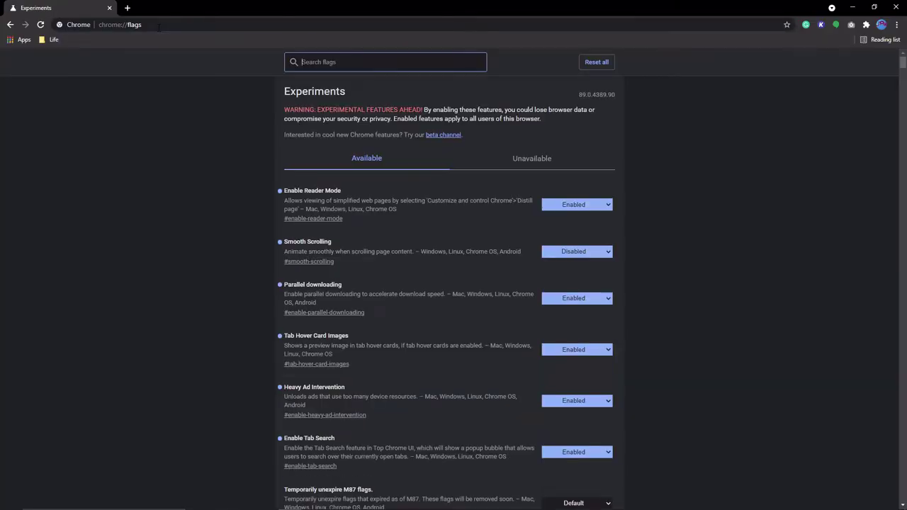
type("quie")
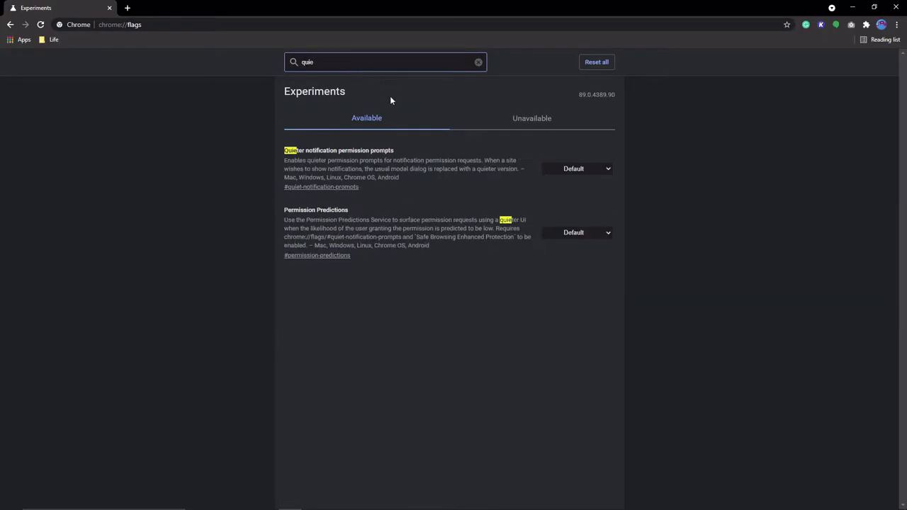
left_click(577, 169)
left_click(571, 185)
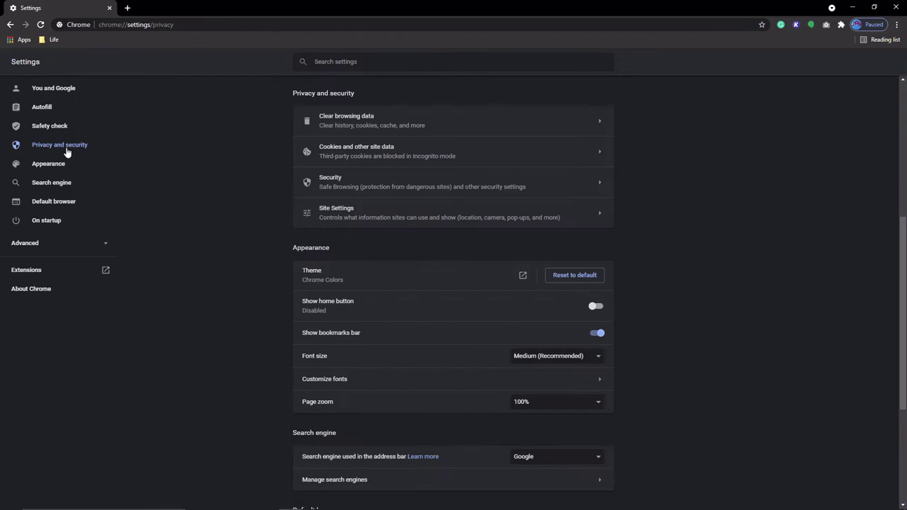
Step: Turn on "Use quieter messaging" in the Notifications permission under Site Settings
left_click(319, 212)
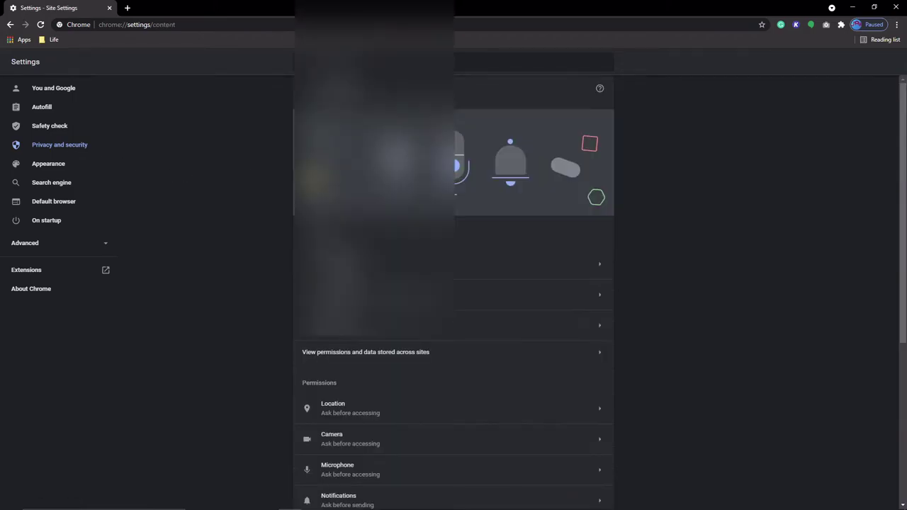
scroll(776, 241, "down", 4)
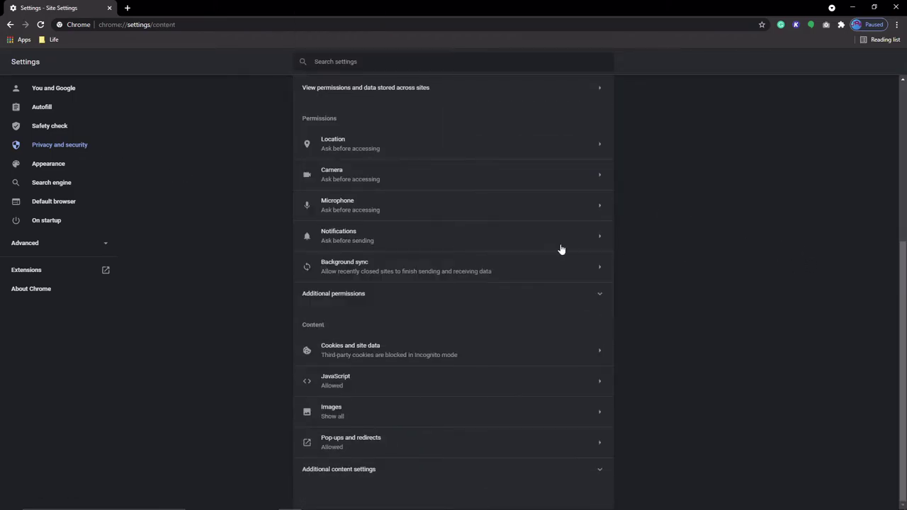
left_click(345, 241)
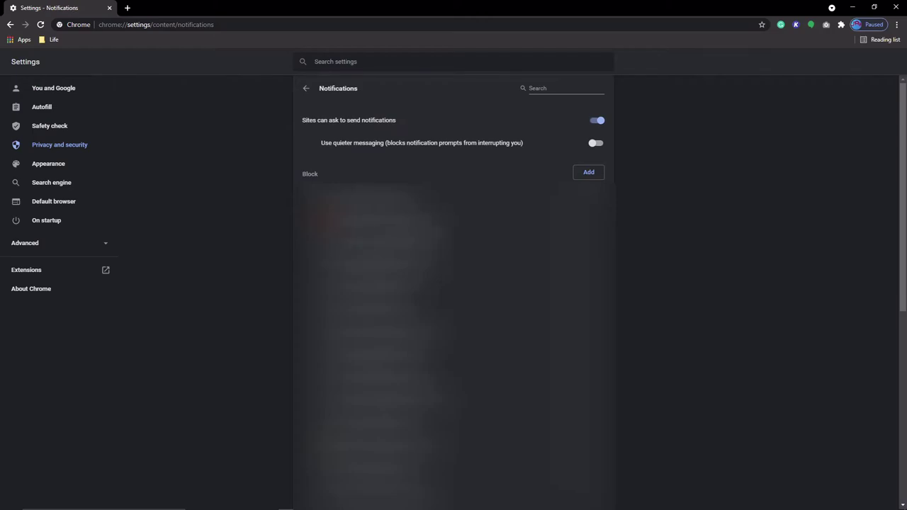
left_click(594, 145)
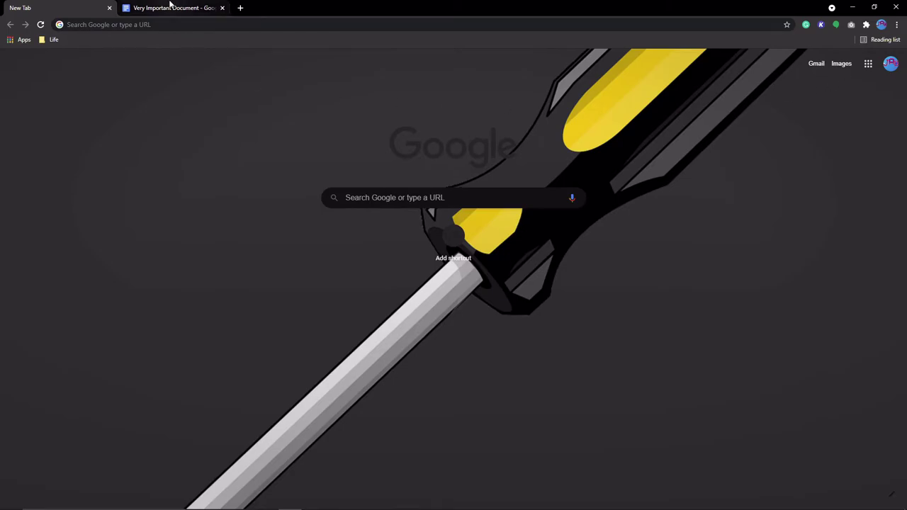
Step: Switch to the open "Very Important Document" page
left_click(170, 8)
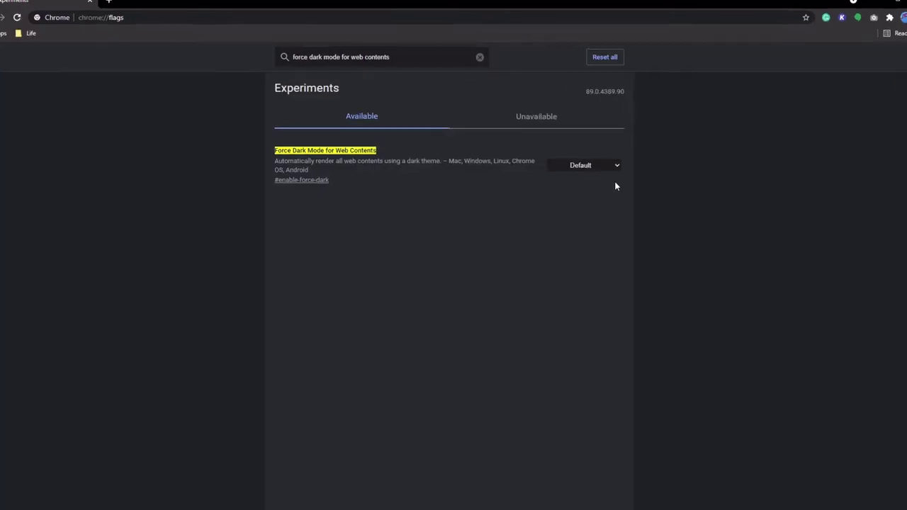
Step: Set the "Force Dark Mode for Web Contents" flag to "Enabled with selective inversion of everything"
left_click(609, 168)
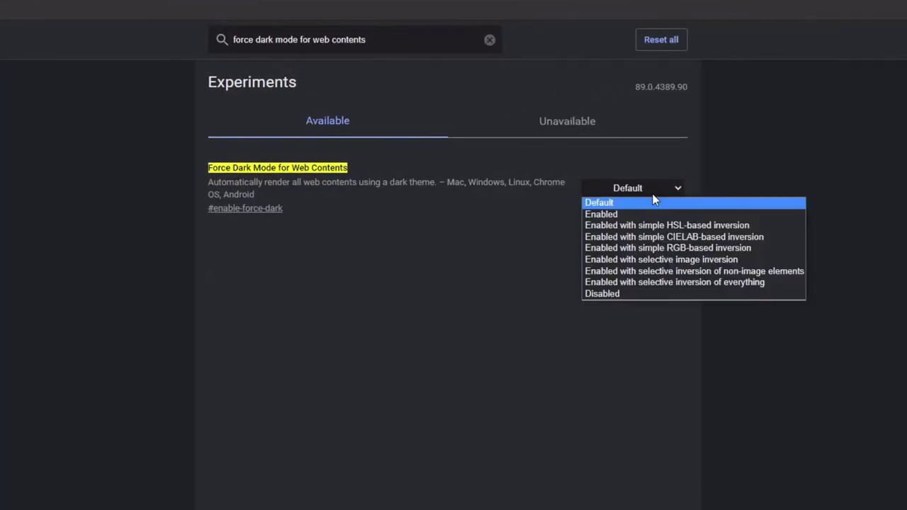
left_click(575, 181)
left_click(632, 191)
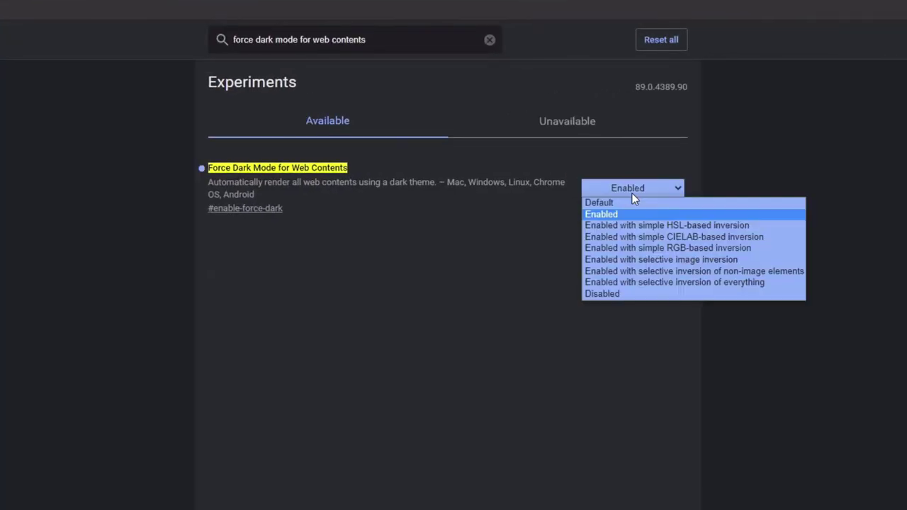
left_click(663, 283)
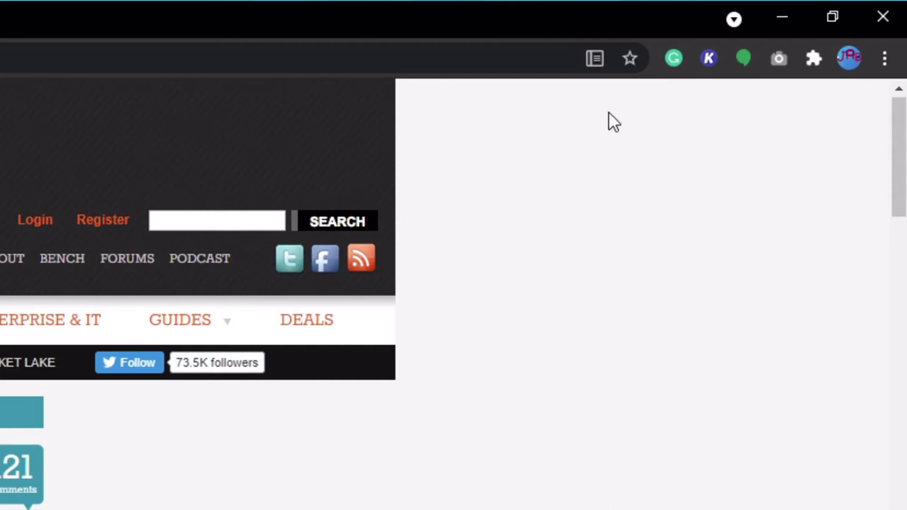
Step: Show the AnandTech article in reader mode, skim through it, and open the Customize appearance options
left_click(599, 58)
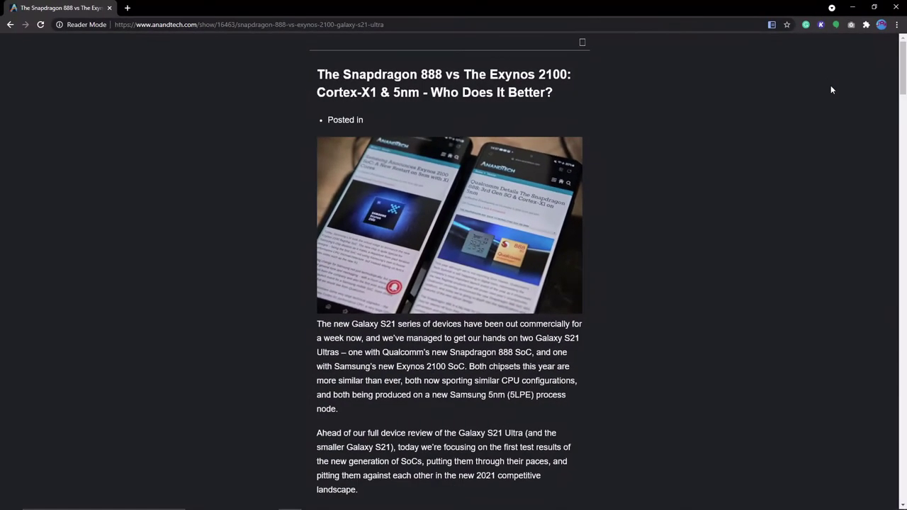
scroll(580, 203, "down", 20)
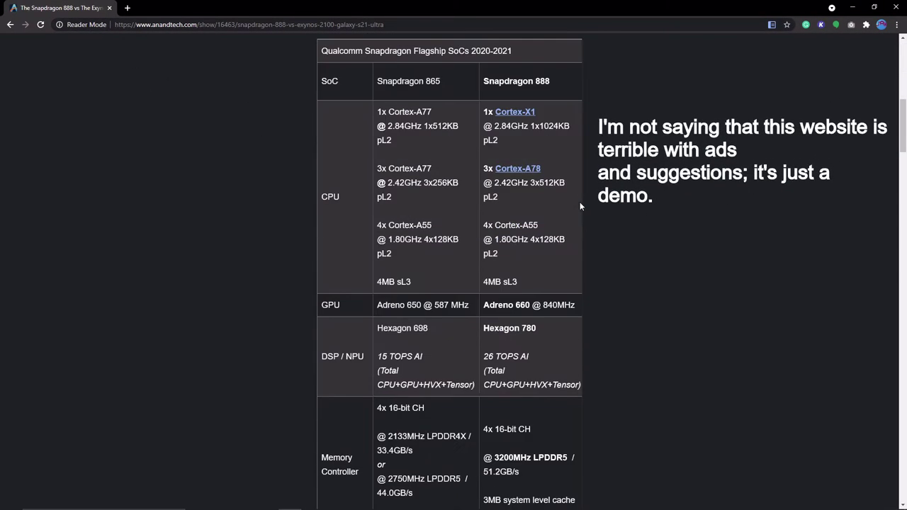
scroll(583, 212, "up", 20)
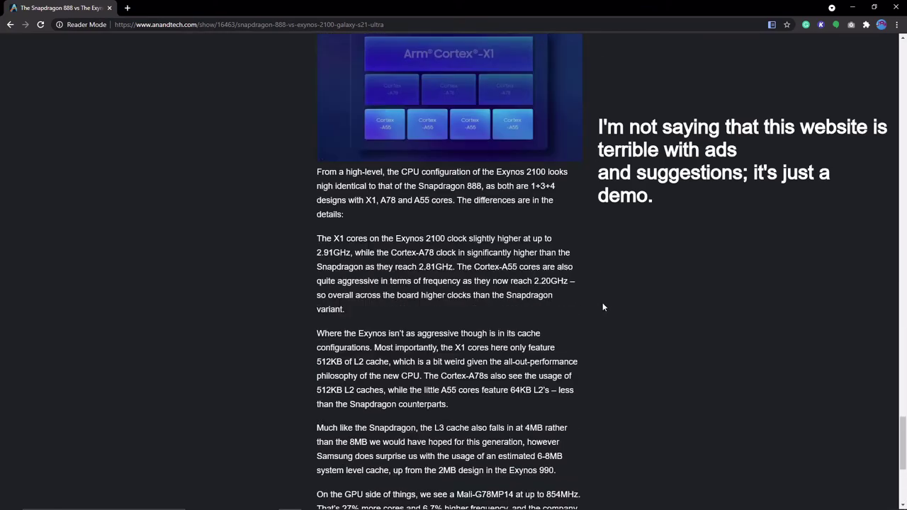
left_click(581, 43)
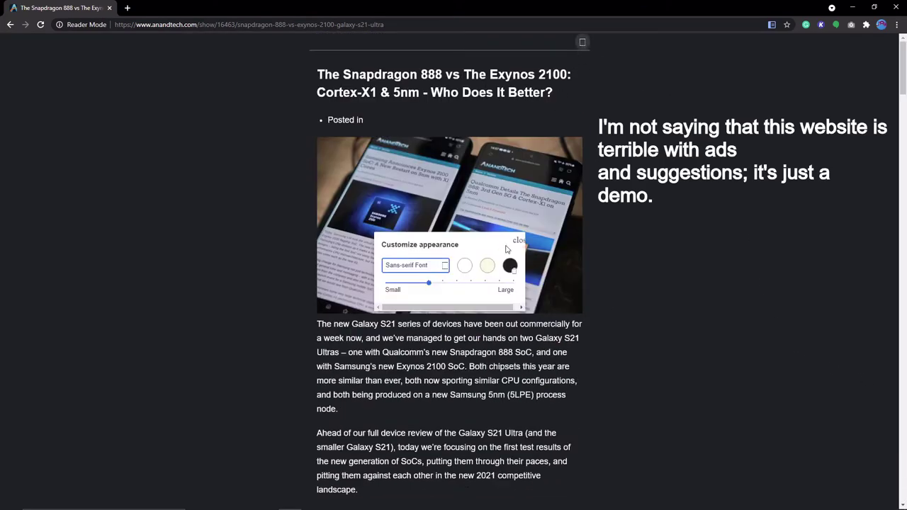
Step: Enlarge the reader mode text, set its font to "Serif Font", and choose the cream background colour
left_click_drag(428, 285, 461, 290)
left_click(438, 265)
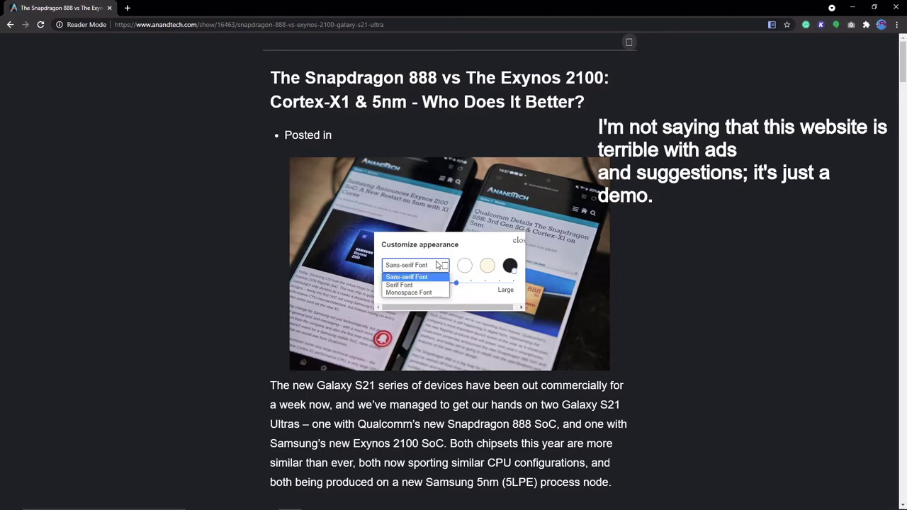
left_click(428, 280)
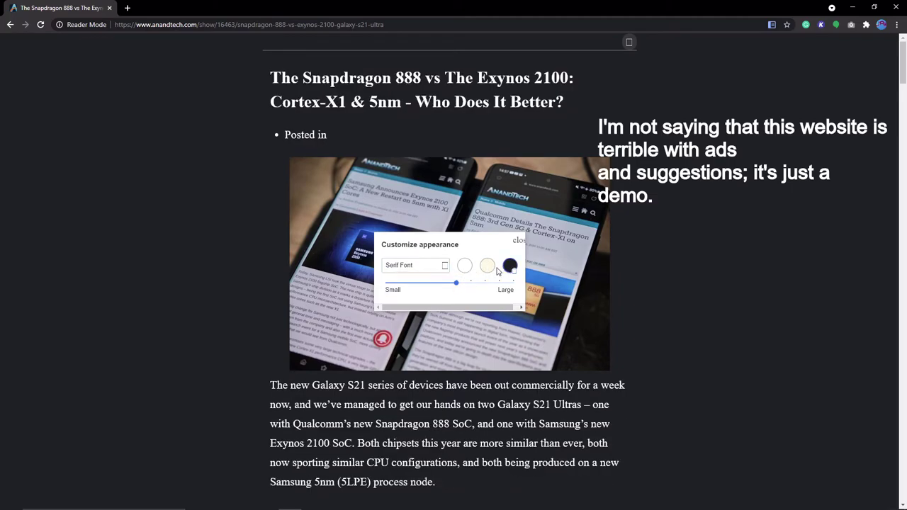
left_click(487, 265)
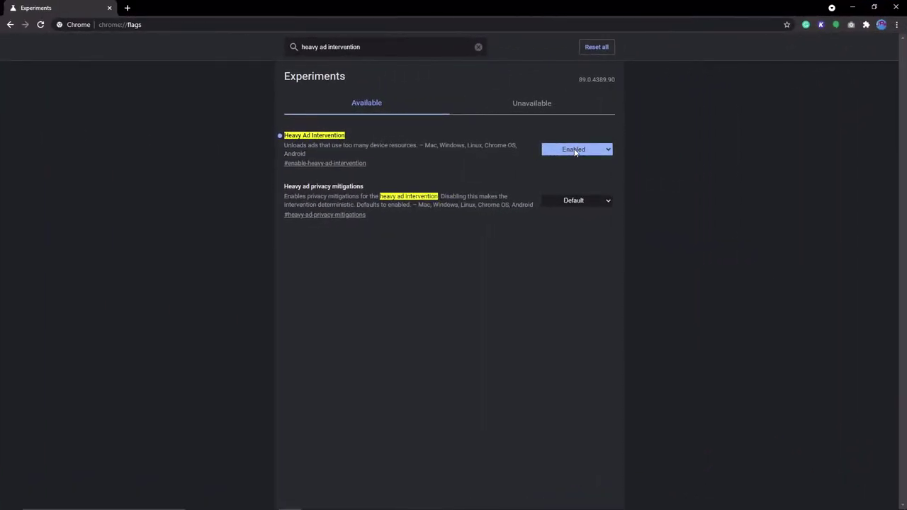
Step: Set the "Heavy Ad Intervention" and "Enable Tab Search" flags to "Enabled"
left_click(574, 150)
left_click(565, 166)
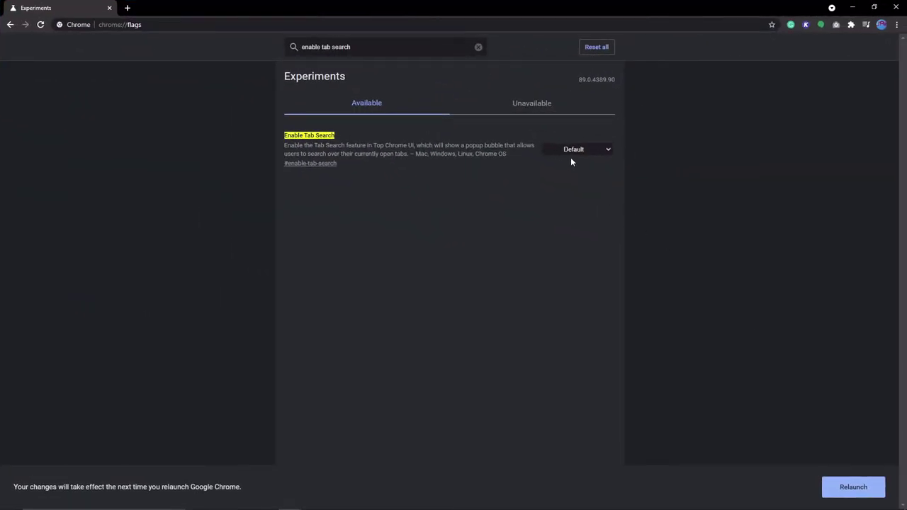
left_click(566, 150)
left_click(561, 167)
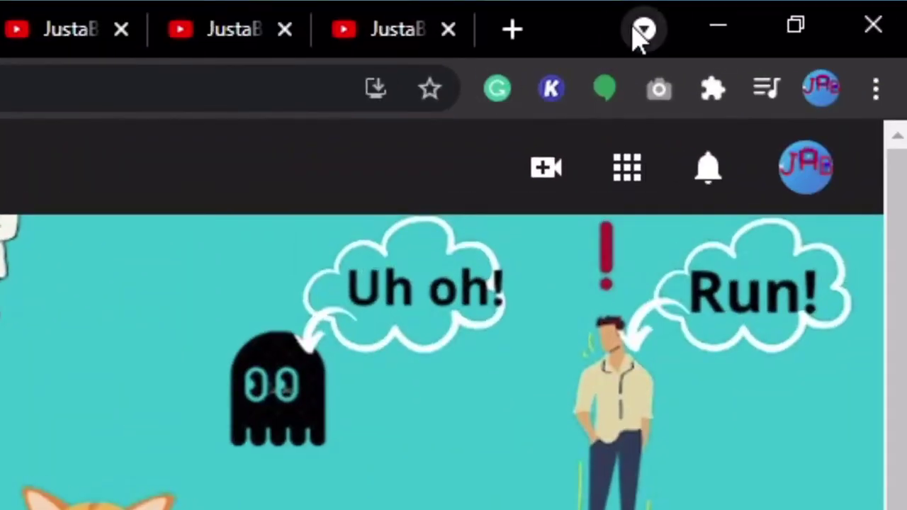
Step: Search the open tabs for "comp"
left_click(832, 7)
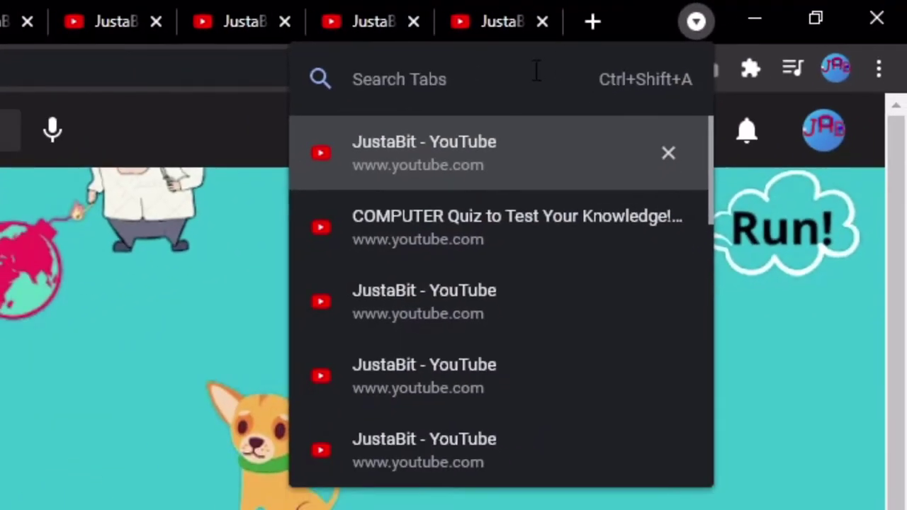
type("comp")
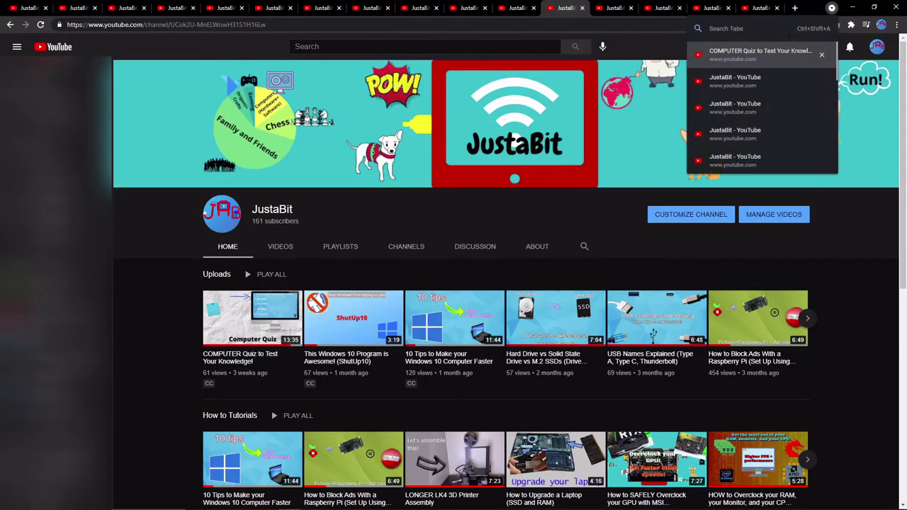
Step: Close the COMPUTER Quiz tab and a series of duplicate JustaBit YouTube tabs from the tab search list
left_click(822, 55)
left_click(822, 81)
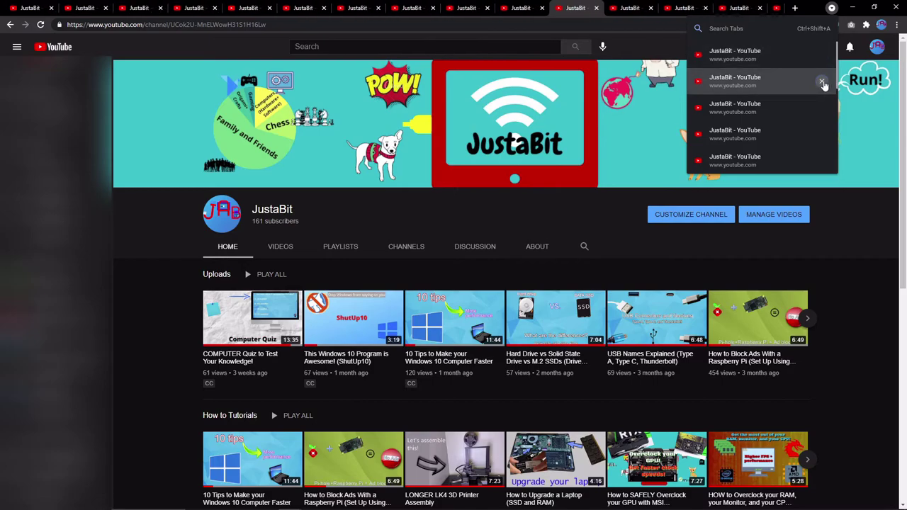
left_click(822, 82)
left_click(822, 81)
left_click(822, 82)
left_click(822, 82)
left_click(822, 82)
left_click(822, 82)
left_click(822, 81)
left_click(822, 81)
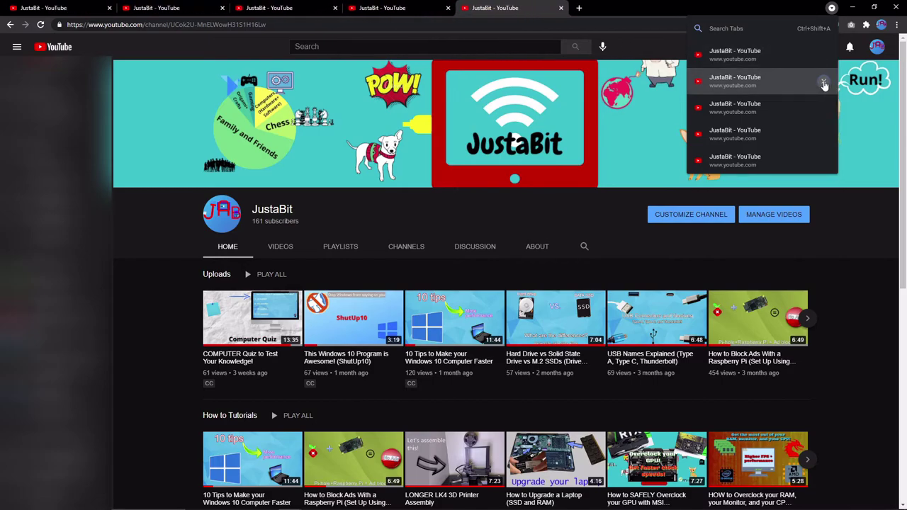
left_click(822, 82)
left_click(822, 82)
left_click(822, 82)
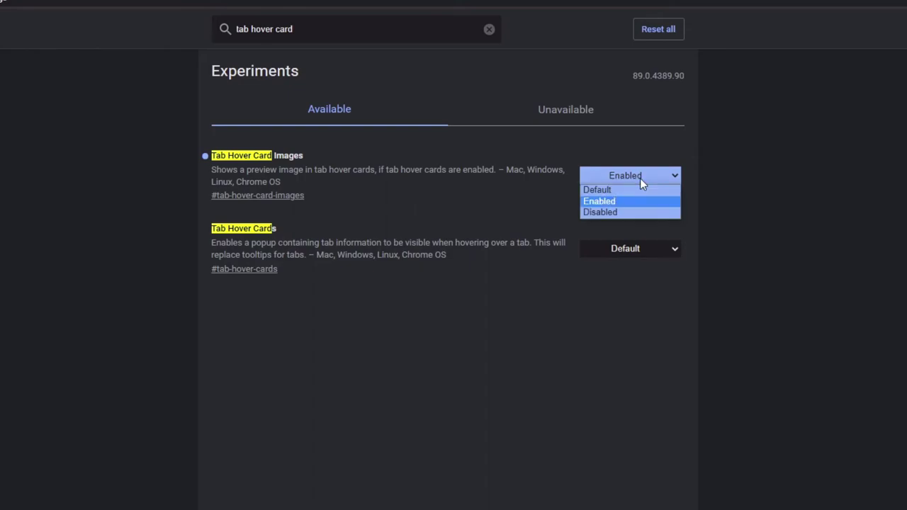
Step: Set the "Tab Hover Card Images" flag to "Enabled", preview the Experiments tab's hover card, and switch to that tab
left_click(714, 222)
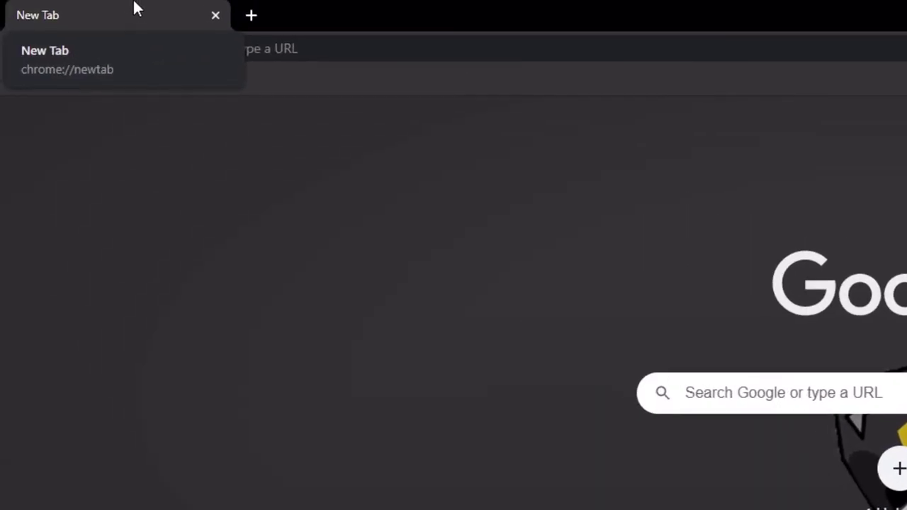
mouse_move(71, 4)
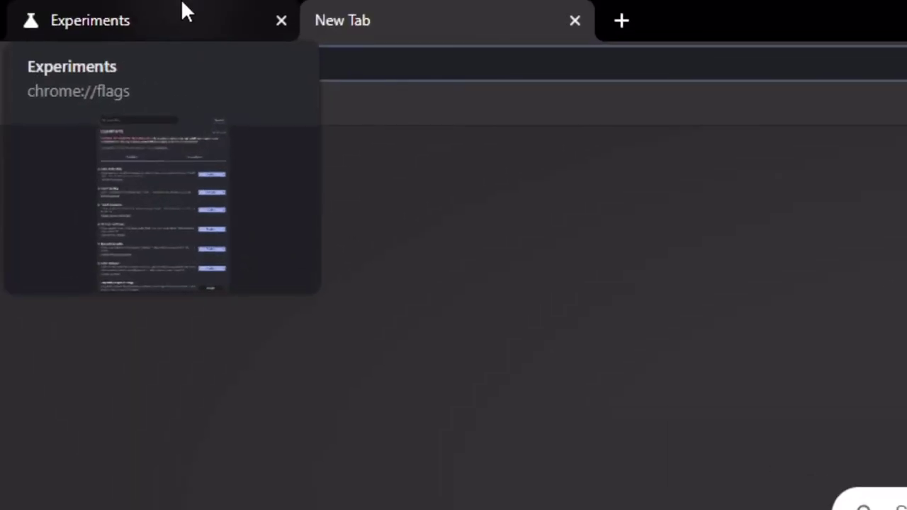
left_click(181, 12)
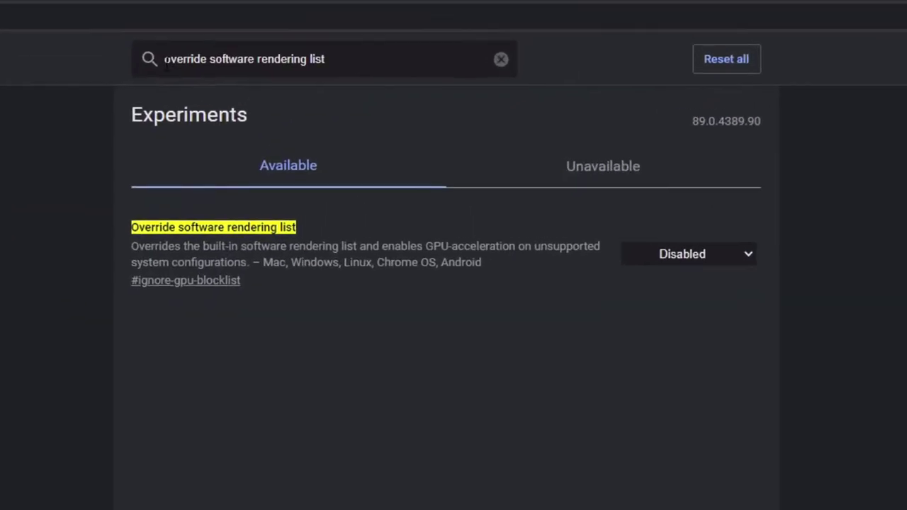
Step: Review the "Override software rendering list" flag's description and set the flag to "Enabled"
left_click_drag(286, 136, 351, 134)
left_click(357, 245)
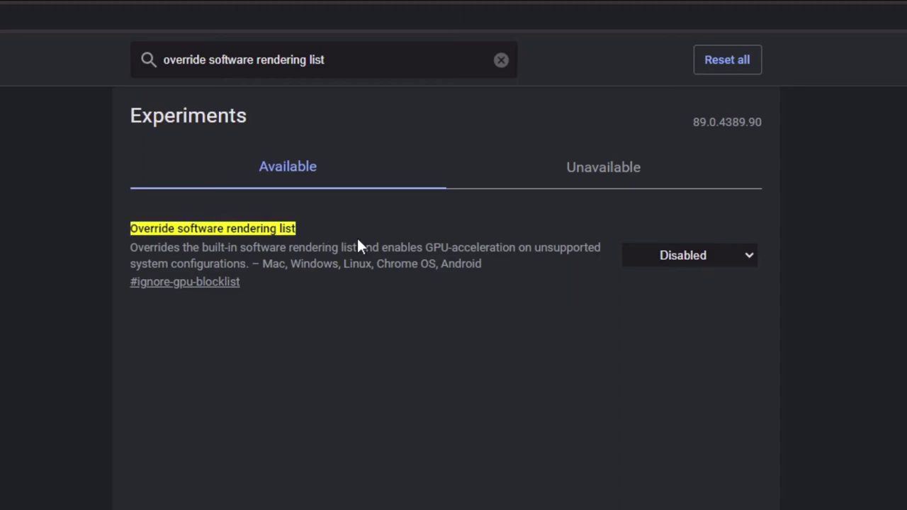
left_click_drag(425, 247, 251, 265)
left_click(699, 256)
left_click(684, 289)
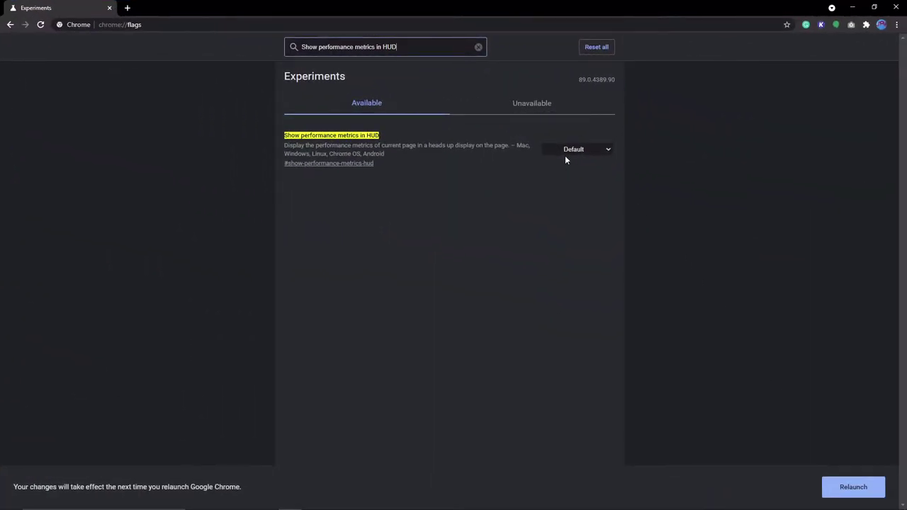
Step: Set the "Show performance metrics in HUD" flag to "Enabled" and open the "Heavy Ad Intervention" flag's options
left_click(566, 153)
left_click(556, 170)
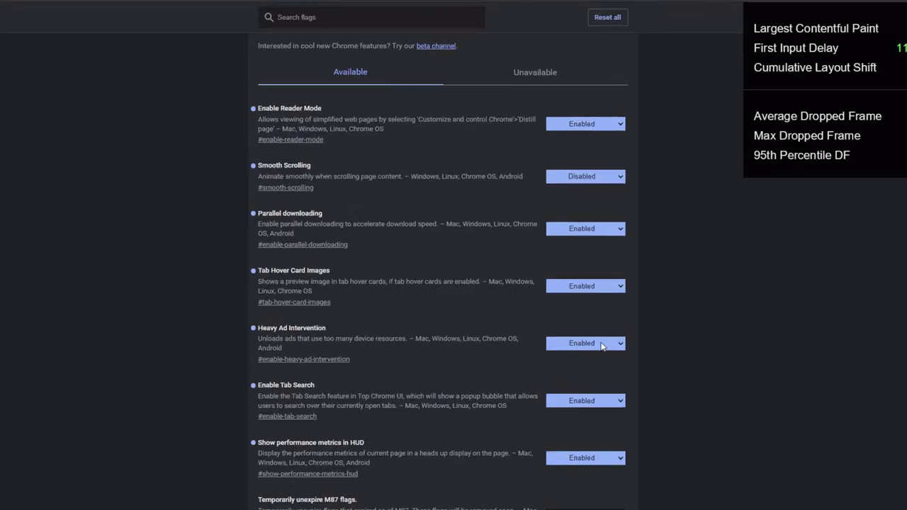
left_click(588, 339)
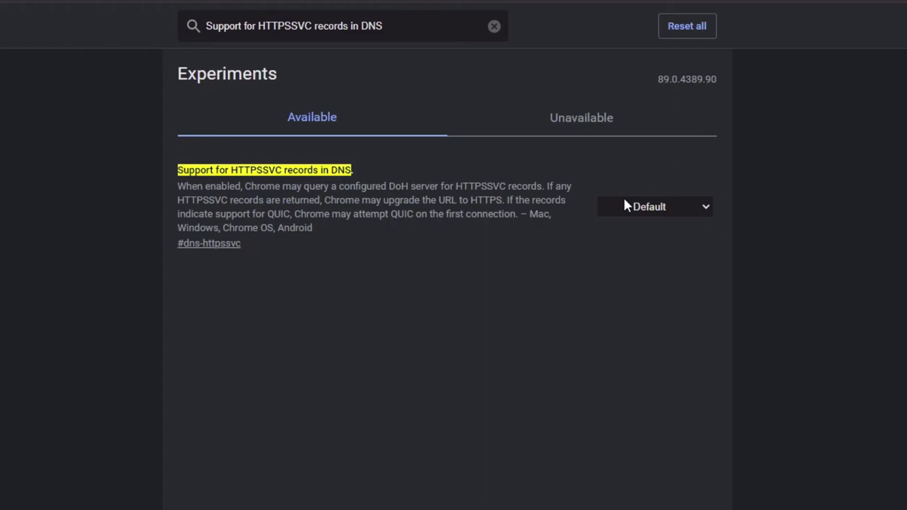
Step: Set the "Support for HTTPSSVC records in DNS" and "Anonymize local IPs exposed by WebRTC" flags to "Enabled"
left_click(625, 206)
left_click(630, 235)
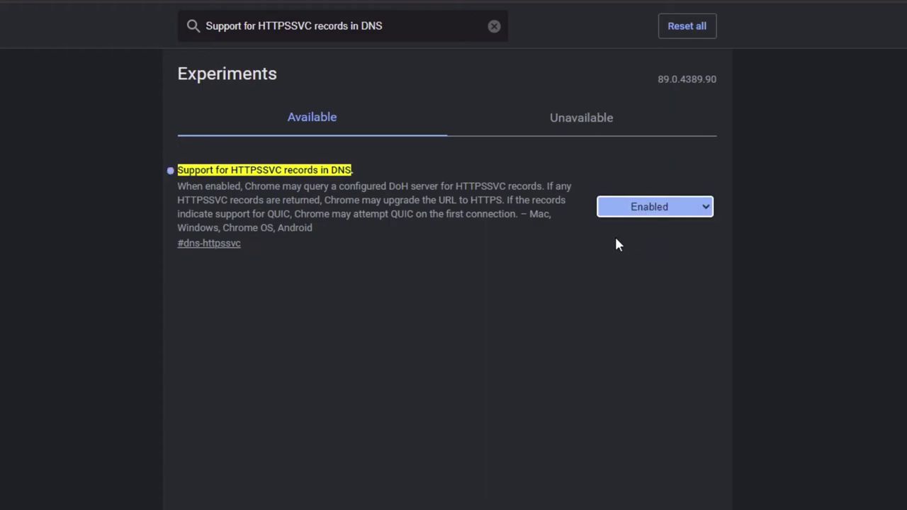
left_click(616, 244)
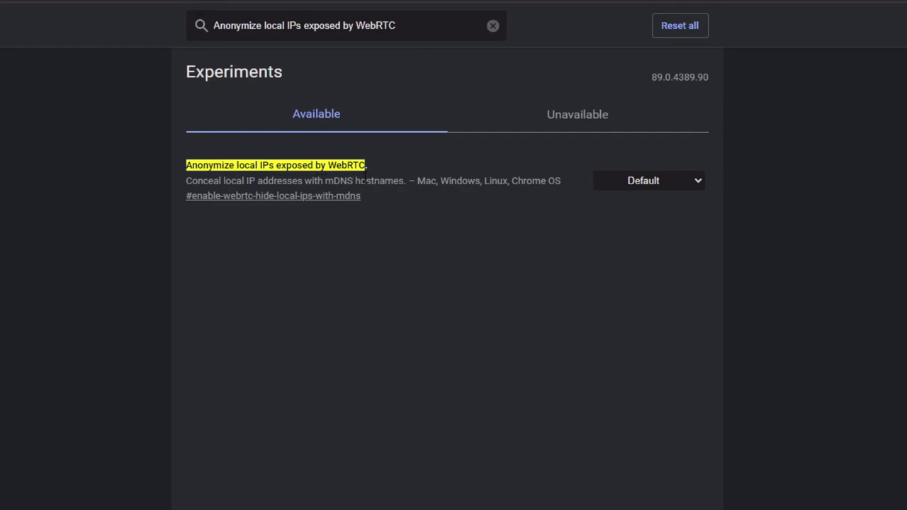
left_click(601, 189)
left_click(604, 207)
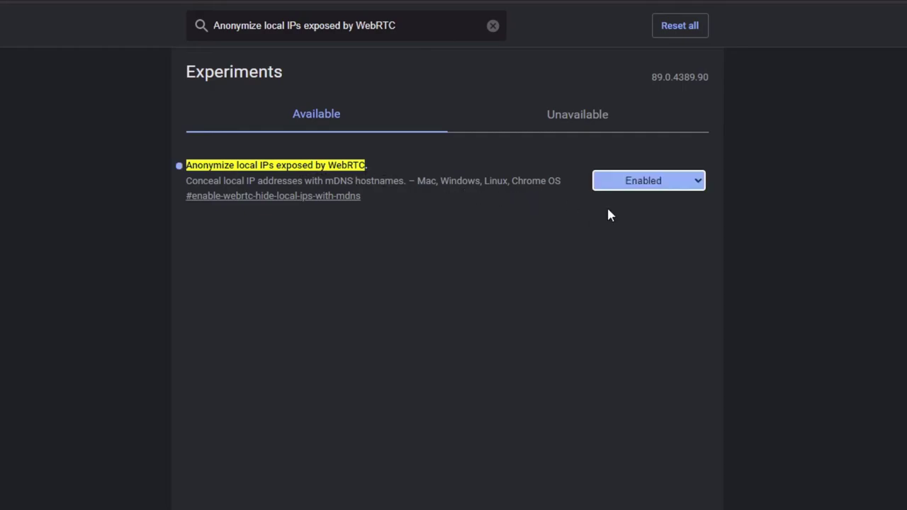